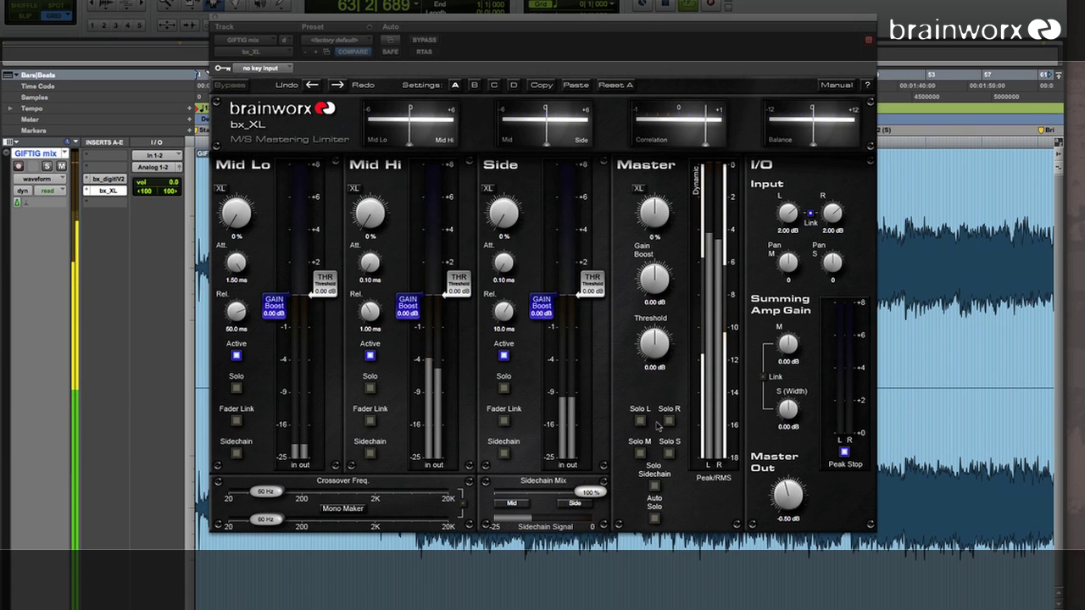
# - Audition the master output with Solo L, Solo R, Solo M, Solo S and Solo Sidechain in turn
pyautogui.click(641, 422)
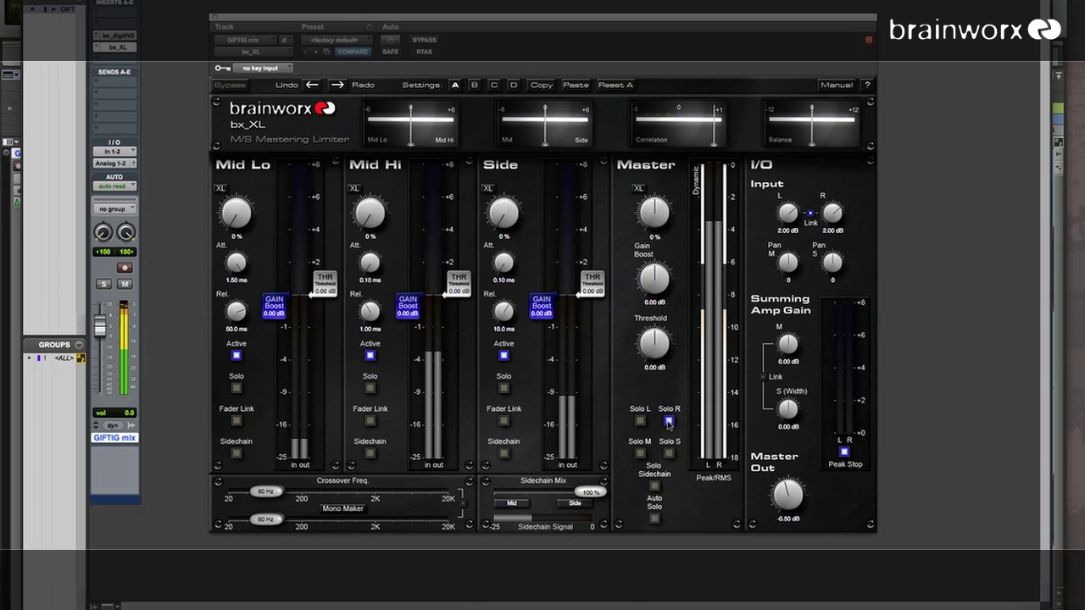
pyautogui.click(669, 423)
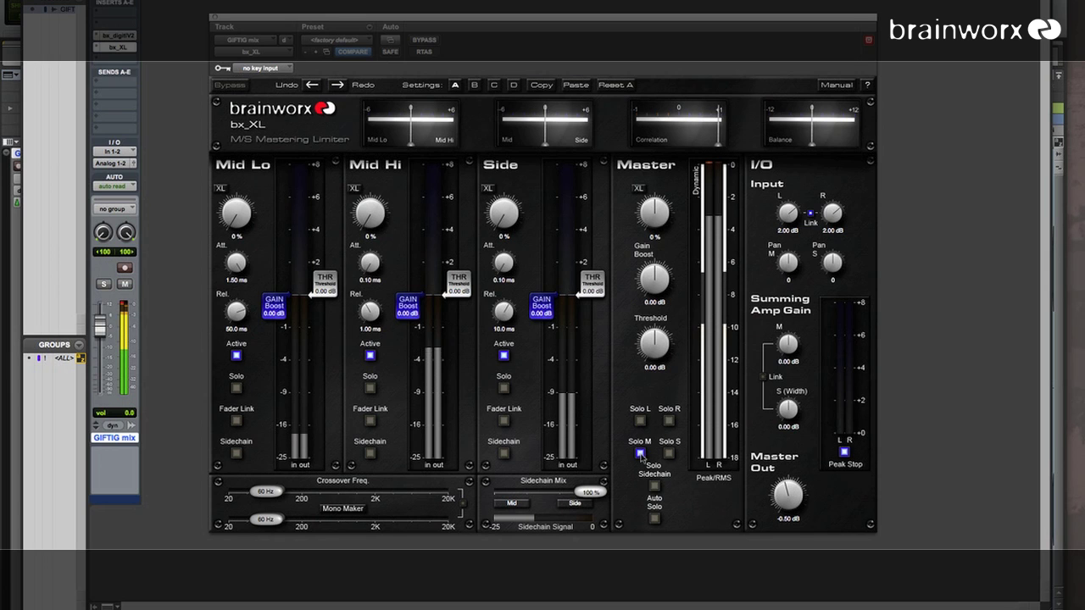
pyautogui.click(641, 454)
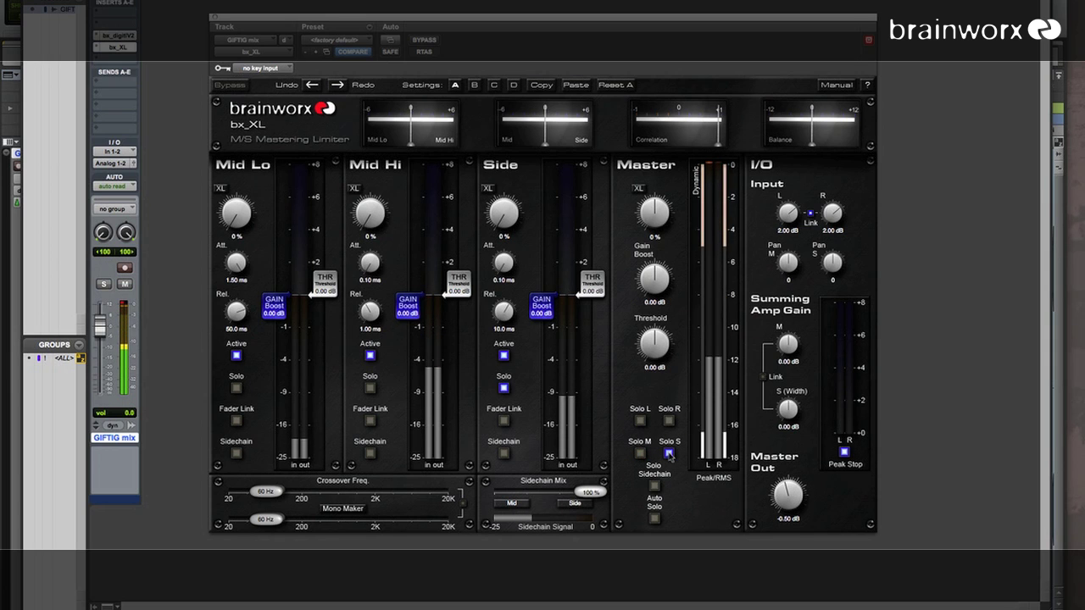
pyautogui.click(670, 455)
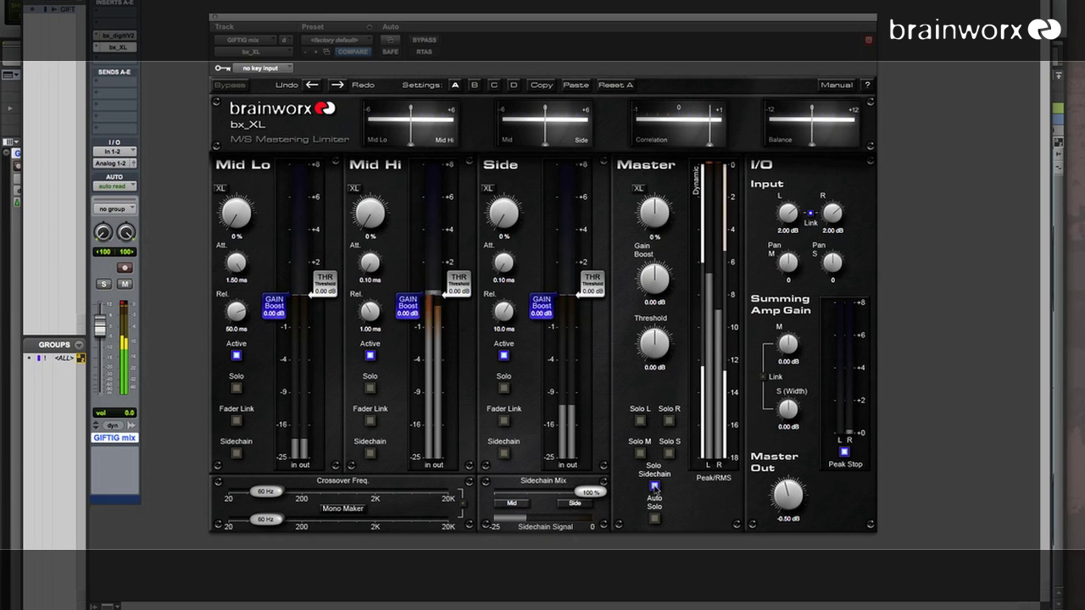
pyautogui.click(655, 488)
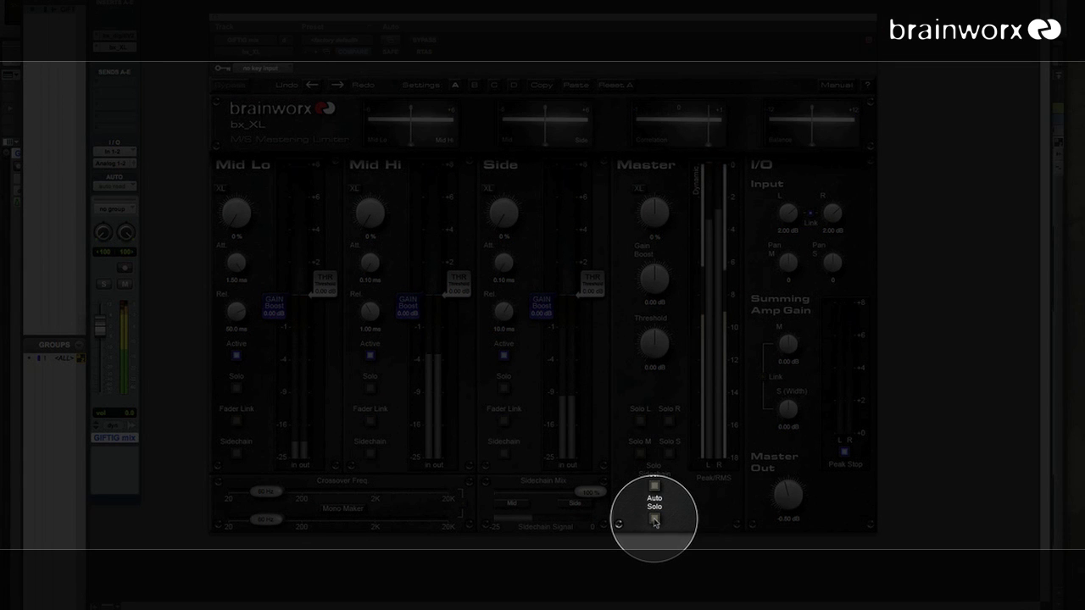
# - Turn on Auto Solo and audition the Mid Hi, Mid Lo and Side bands through their Gain Boost faders
pyautogui.click(655, 520)
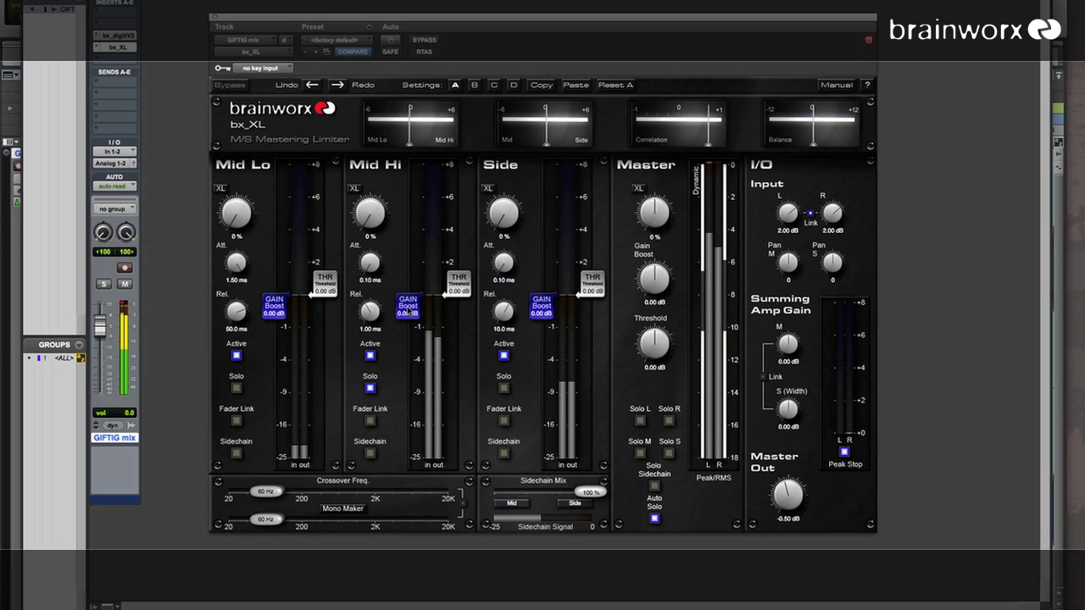
pyautogui.moveTo(408, 311)
pyautogui.mouseDown()
pyautogui.moveTo(411, 273)
pyautogui.moveTo(411, 313)
pyautogui.mouseUp()
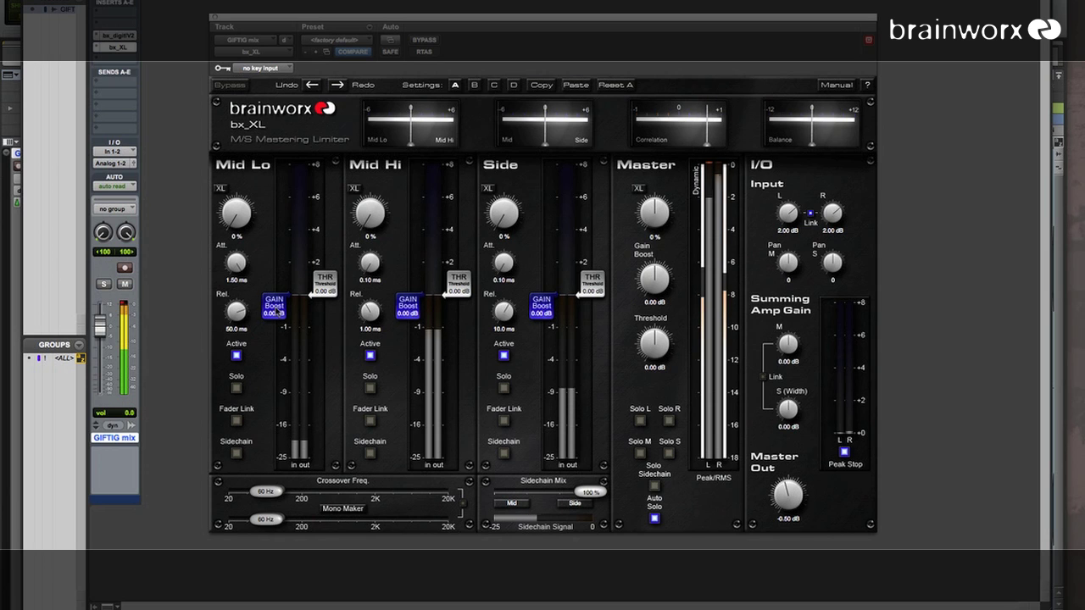
pyautogui.moveTo(276, 312)
pyautogui.mouseDown()
pyautogui.moveTo(275, 244)
pyautogui.moveTo(276, 310)
pyautogui.mouseUp()
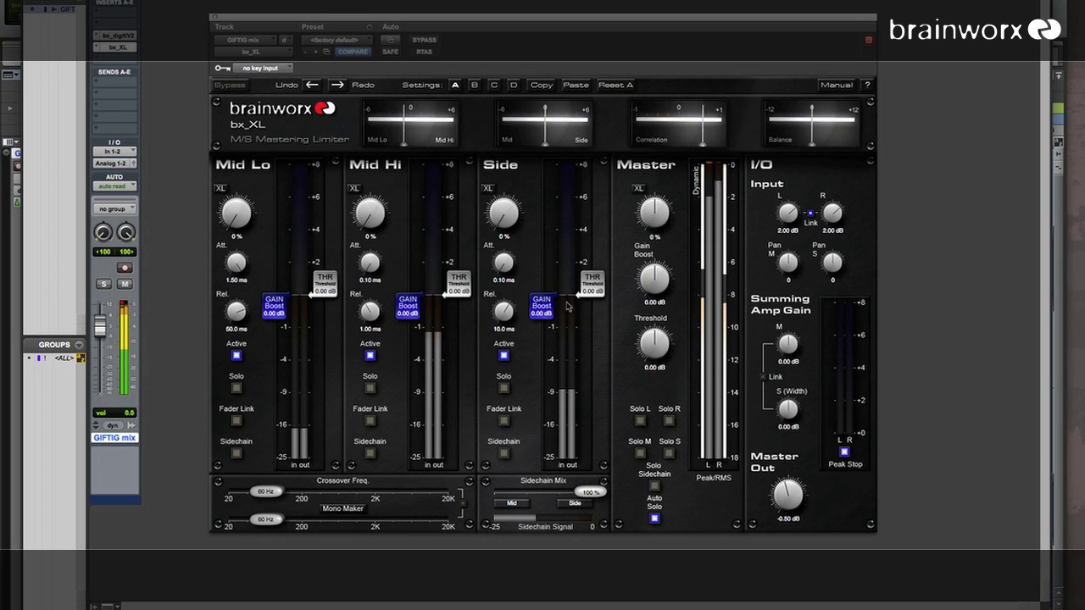
pyautogui.moveTo(543, 311)
pyautogui.mouseDown()
pyautogui.moveTo(543, 243)
pyautogui.moveTo(543, 310)
pyautogui.mouseUp()
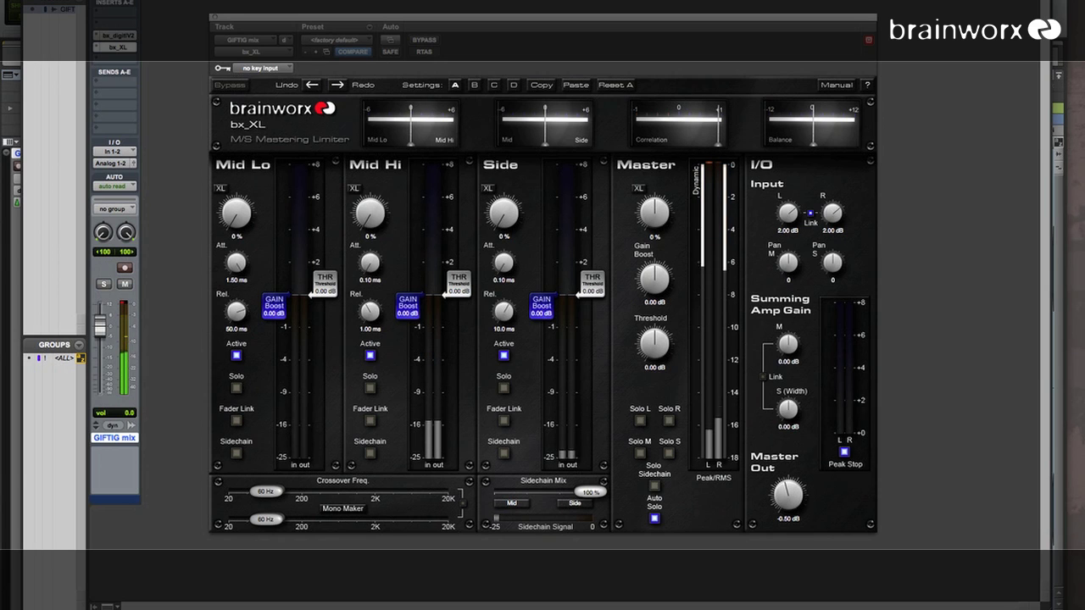
# - Set the Mono Maker to 66 Hz and the crossover frequency to 98 Hz, with the edit window showing behind the plugin
pyautogui.hotkey('ctrl', '=')
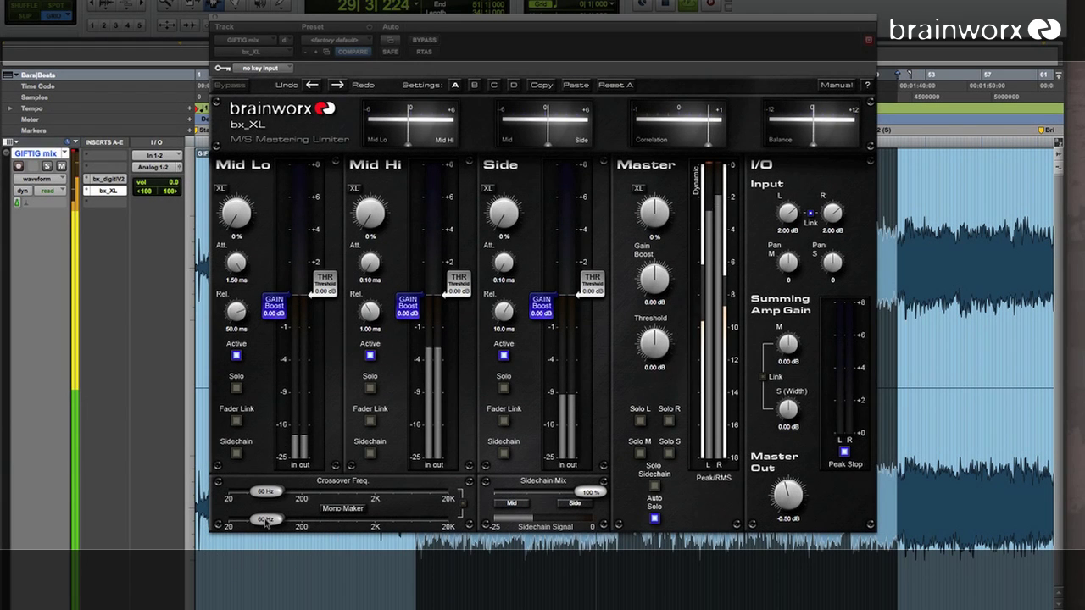
pyautogui.moveTo(265, 522); pyautogui.dragTo(267, 522)
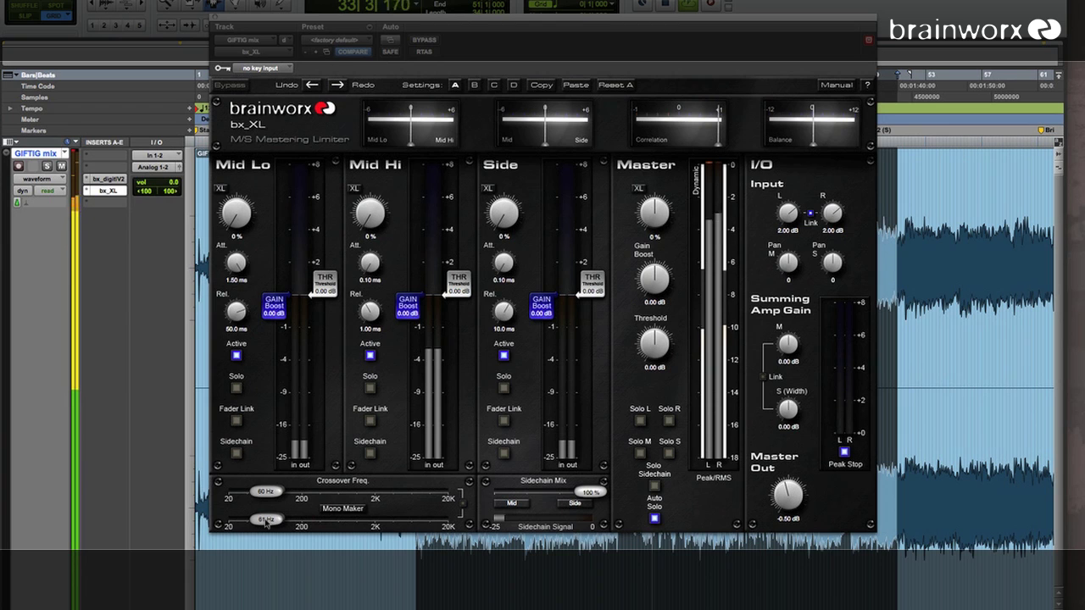
pyautogui.moveTo(267, 523)
pyautogui.mouseDown()
pyautogui.moveTo(363, 525)
pyautogui.moveTo(268, 527)
pyautogui.mouseUp()
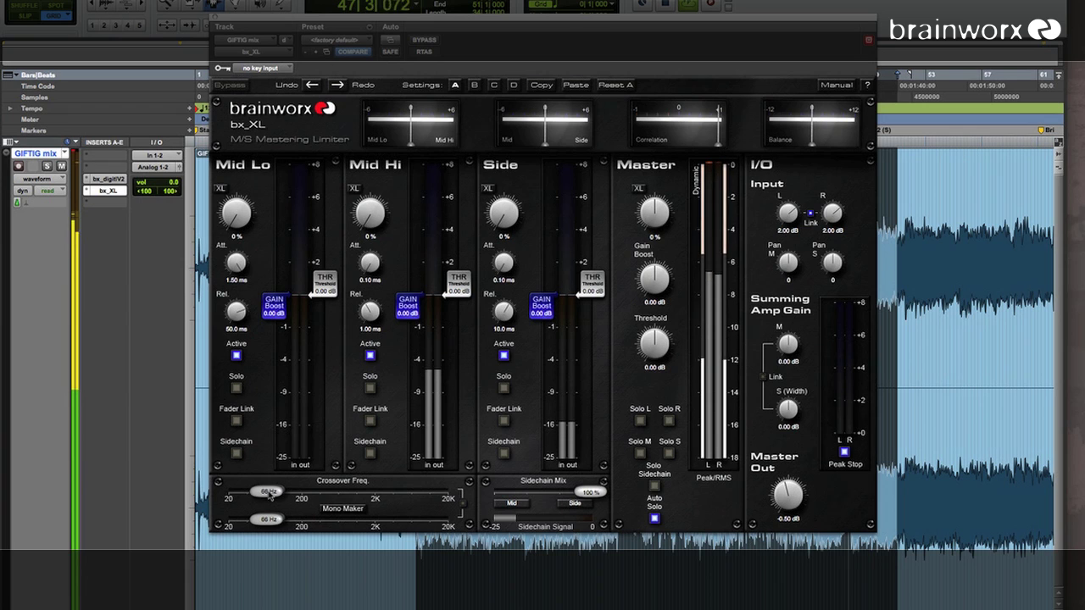
pyautogui.moveTo(266, 495); pyautogui.dragTo(281, 500)
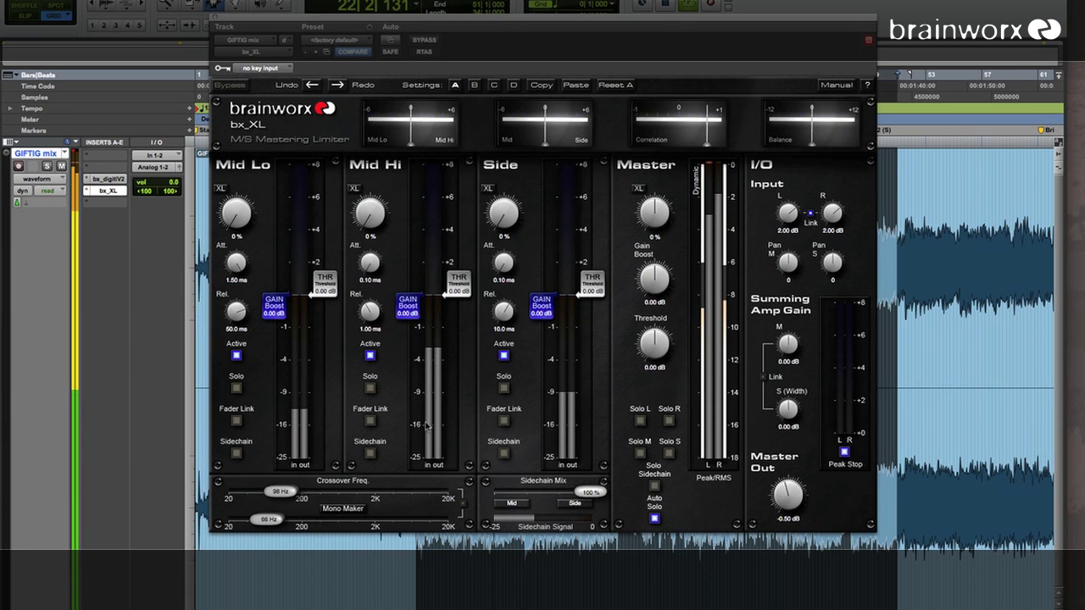
# - Enable Fader Link for the Side band and try Mid Lo's Gain Boost with its Fader Link on and off, leaving it off
pyautogui.click(504, 422)
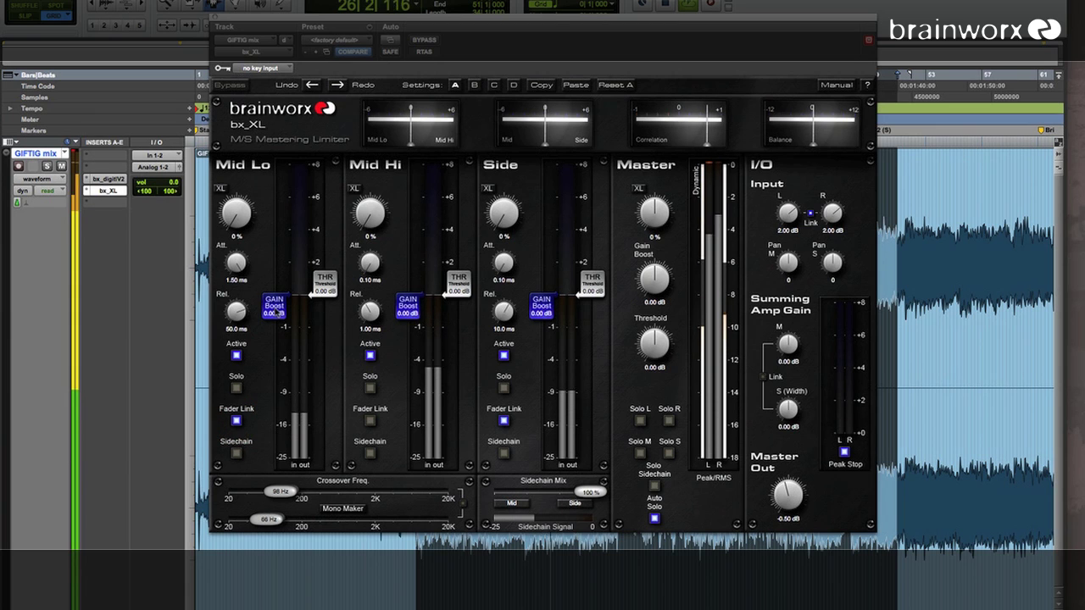
pyautogui.moveTo(275, 312)
pyautogui.mouseDown()
pyautogui.moveTo(275, 241)
pyautogui.moveTo(275, 318)
pyautogui.mouseUp()
pyautogui.click(237, 421)
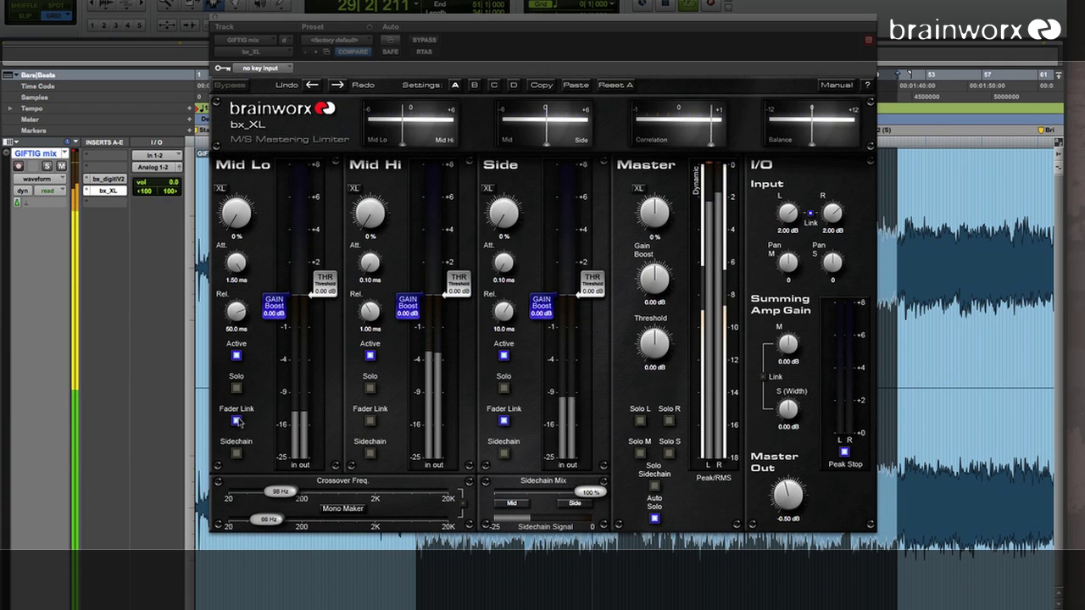
pyautogui.click(236, 387)
pyautogui.moveTo(275, 305)
pyautogui.mouseDown()
pyautogui.moveTo(276, 282)
pyautogui.moveTo(275, 319)
pyautogui.mouseUp()
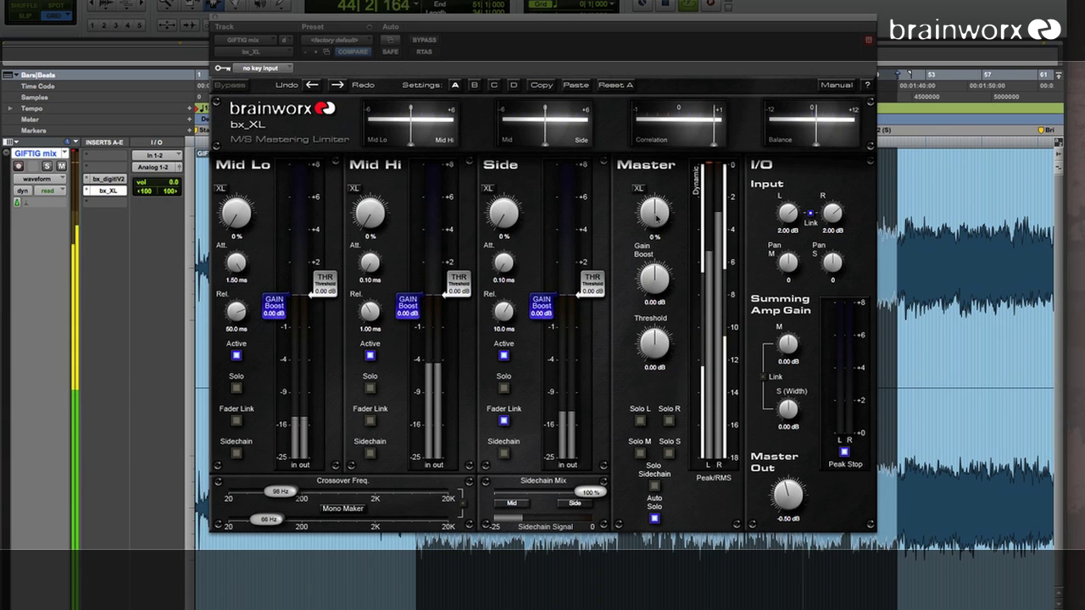
# - Raise the Master XL saturation for all bands to 46 %
pyautogui.scroll(3, 655, 218)
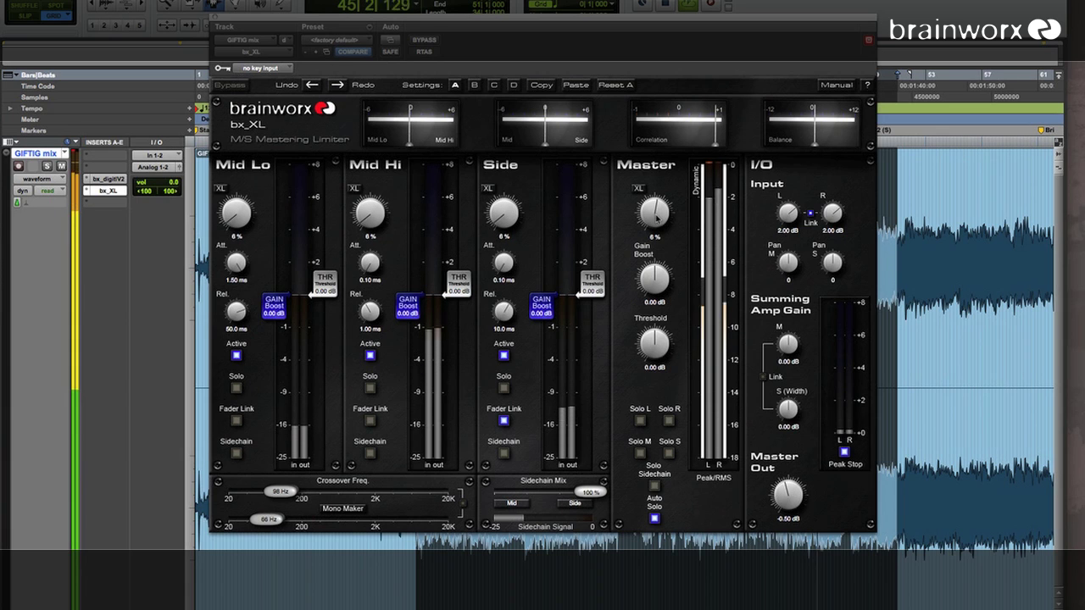
pyautogui.scroll(3, 655, 218)
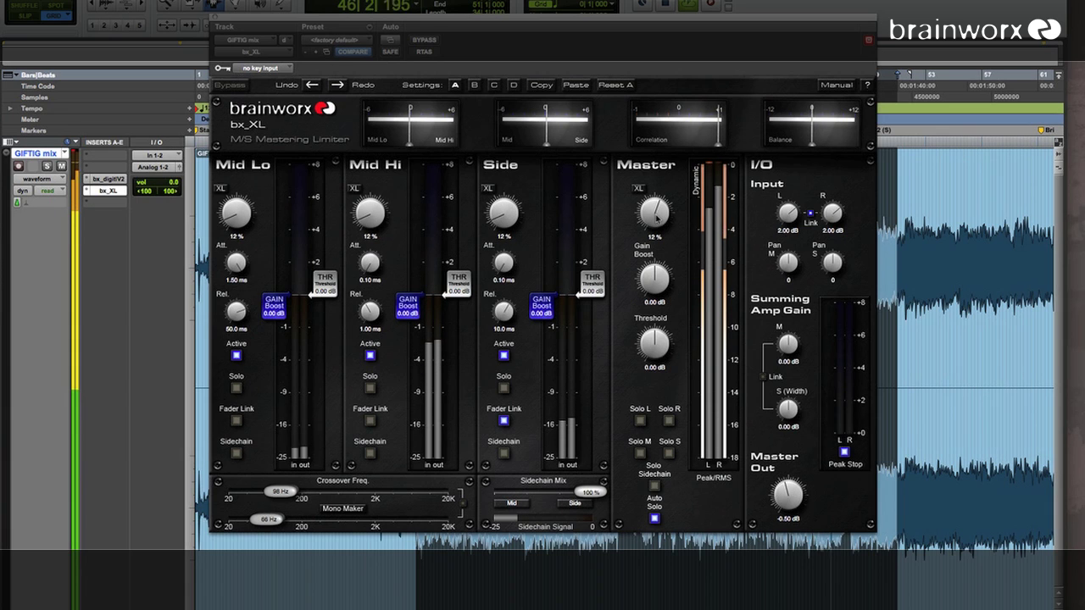
pyautogui.scroll(5, 655, 217)
pyautogui.scroll(11, 655, 218)
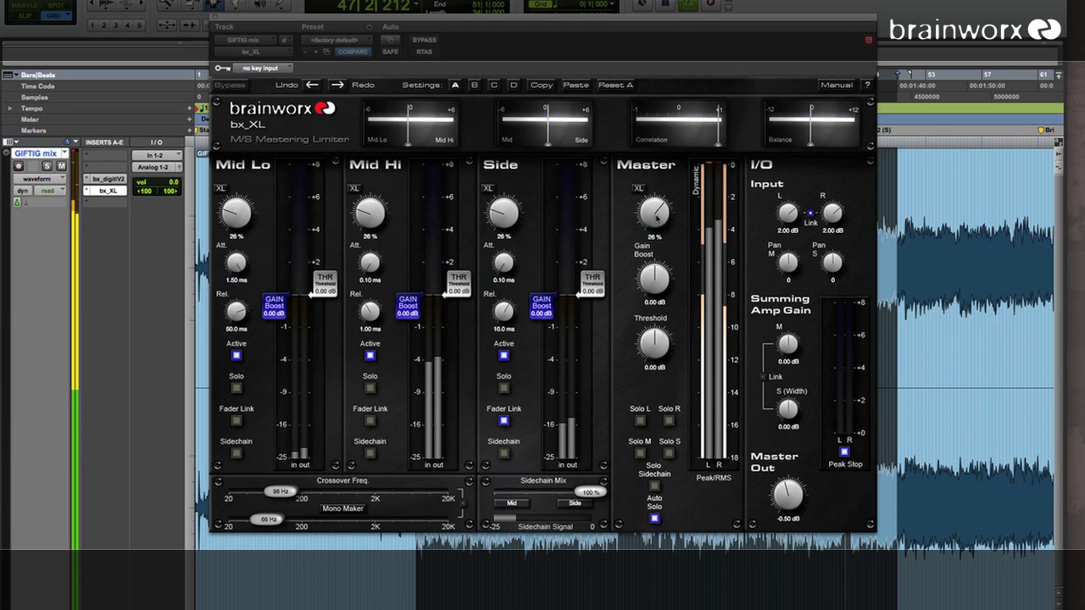
pyautogui.scroll(9, 655, 218)
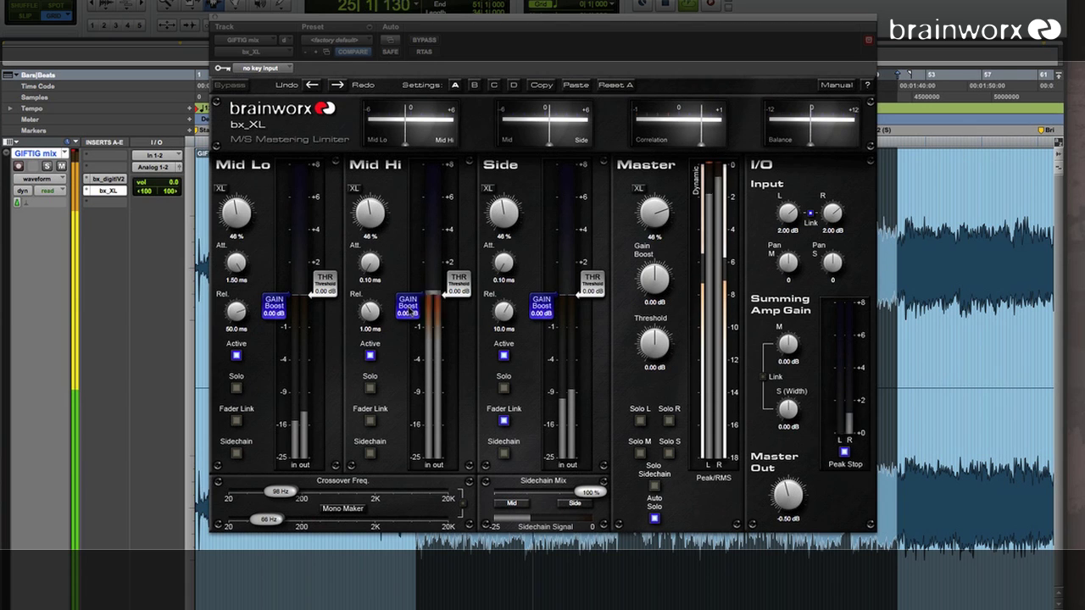
# - Set the Mid Hi band's Gain Boost to 2.00 dB and its threshold to -0.16 dB
pyautogui.moveTo(410, 312); pyautogui.dragTo(410, 312)
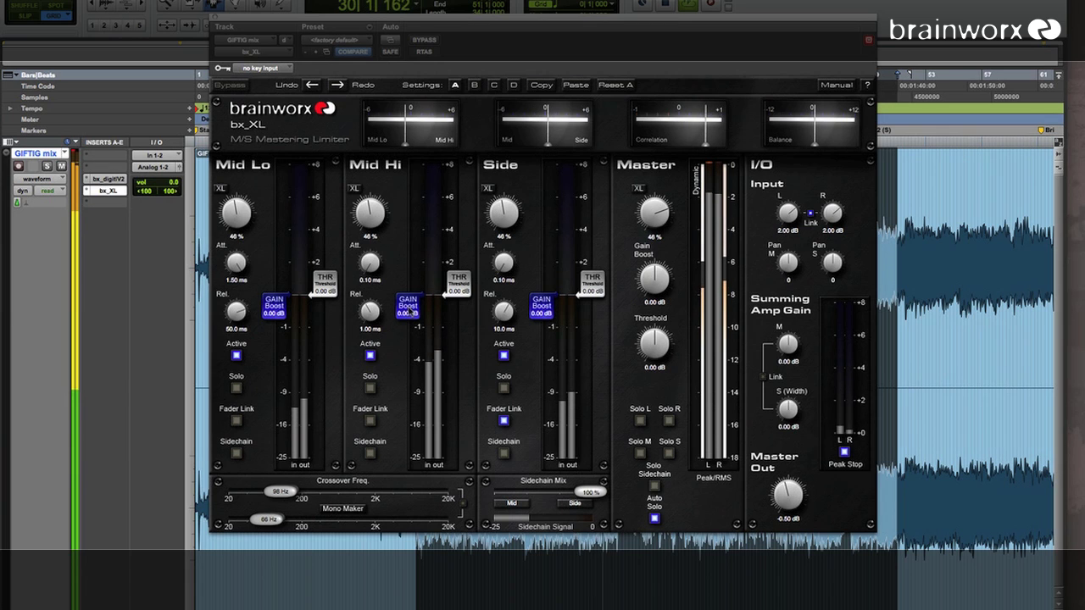
pyautogui.moveTo(409, 311); pyautogui.dragTo(409, 279)
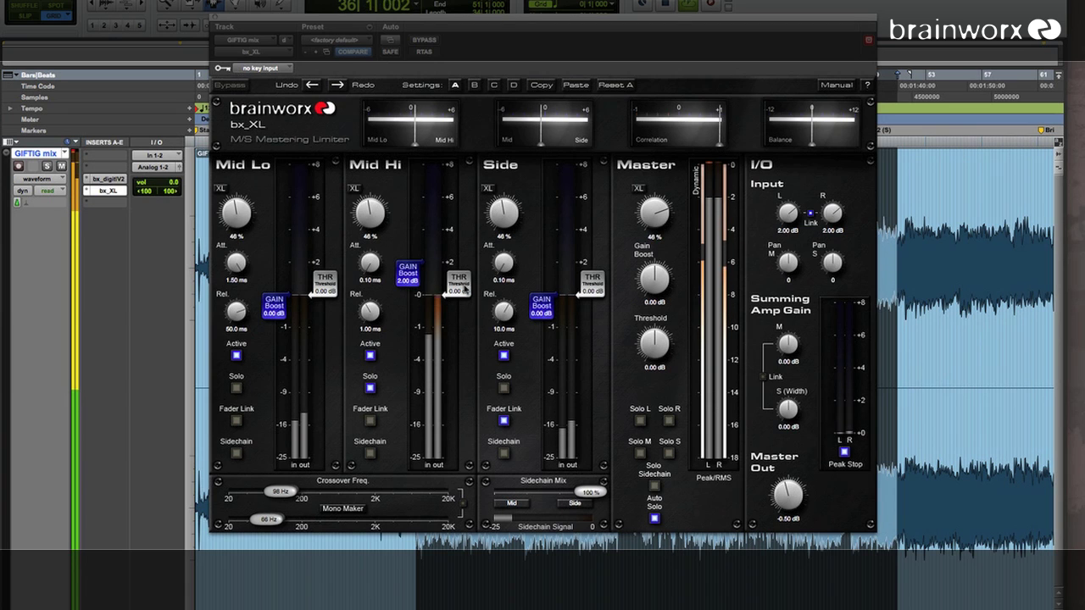
pyautogui.moveTo(464, 284); pyautogui.dragTo(464, 304)
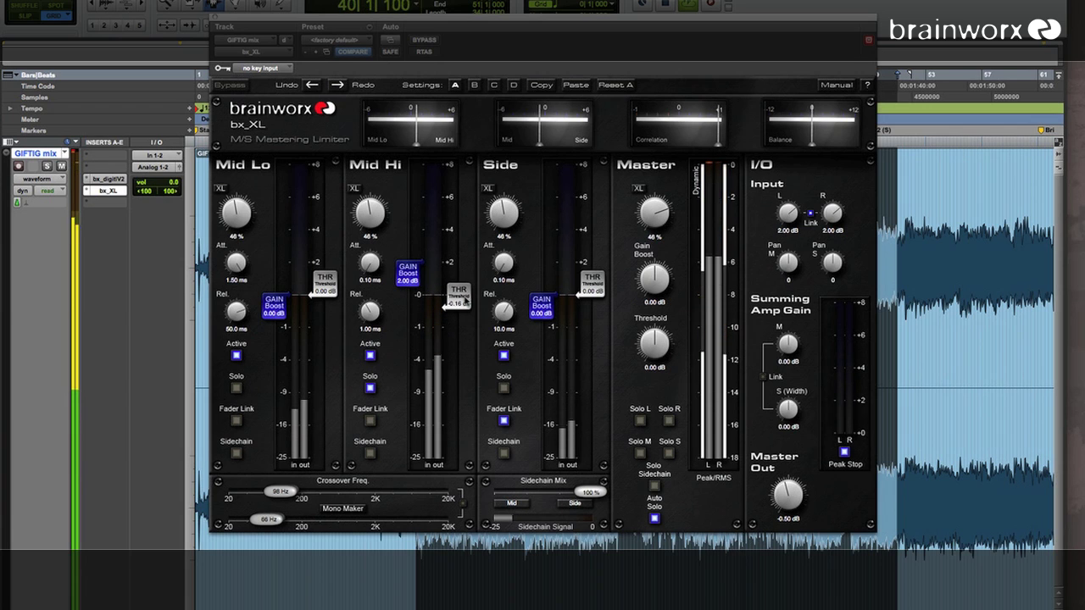
pyautogui.moveTo(464, 300); pyautogui.dragTo(464, 298)
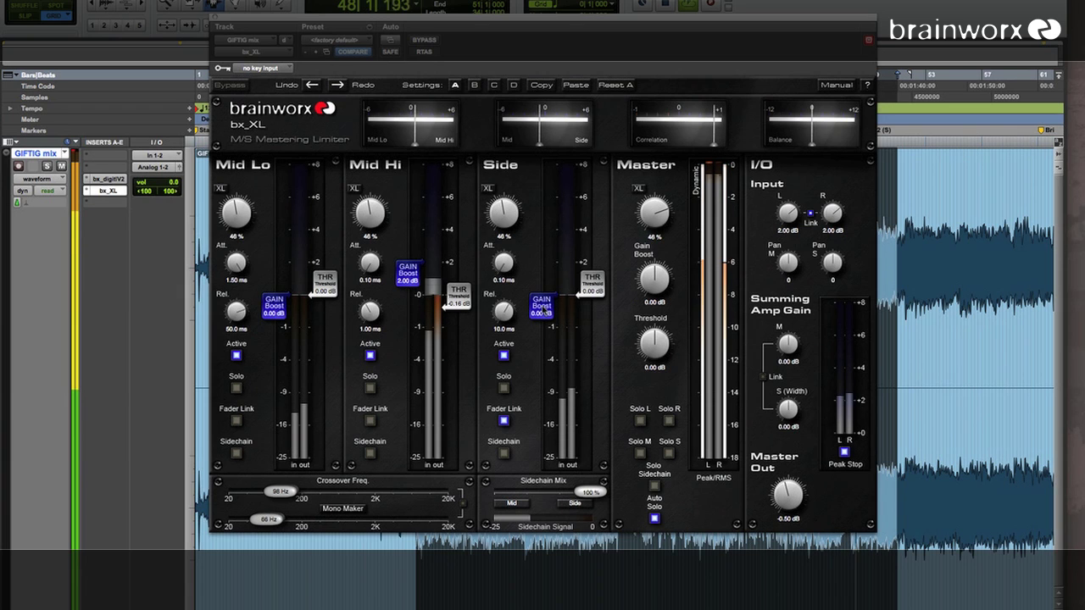
# - Set the Side band's Gain Boost to 2.84 dB and threshold to -9.61 dB, then compare the band inactive and active
pyautogui.moveTo(543, 312); pyautogui.dragTo(547, 264)
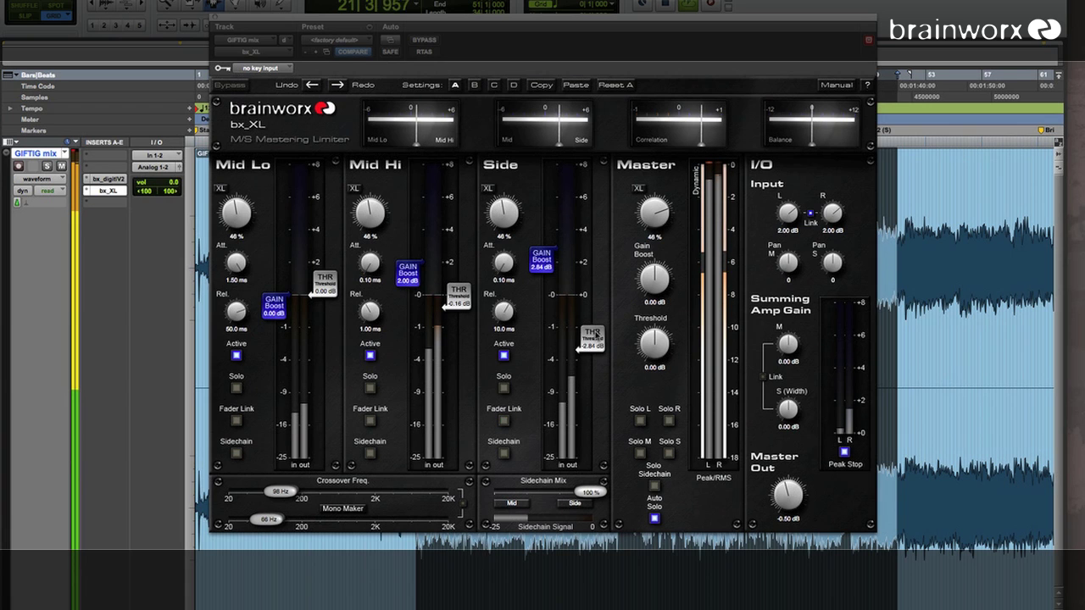
pyautogui.moveTo(596, 338); pyautogui.dragTo(604, 391)
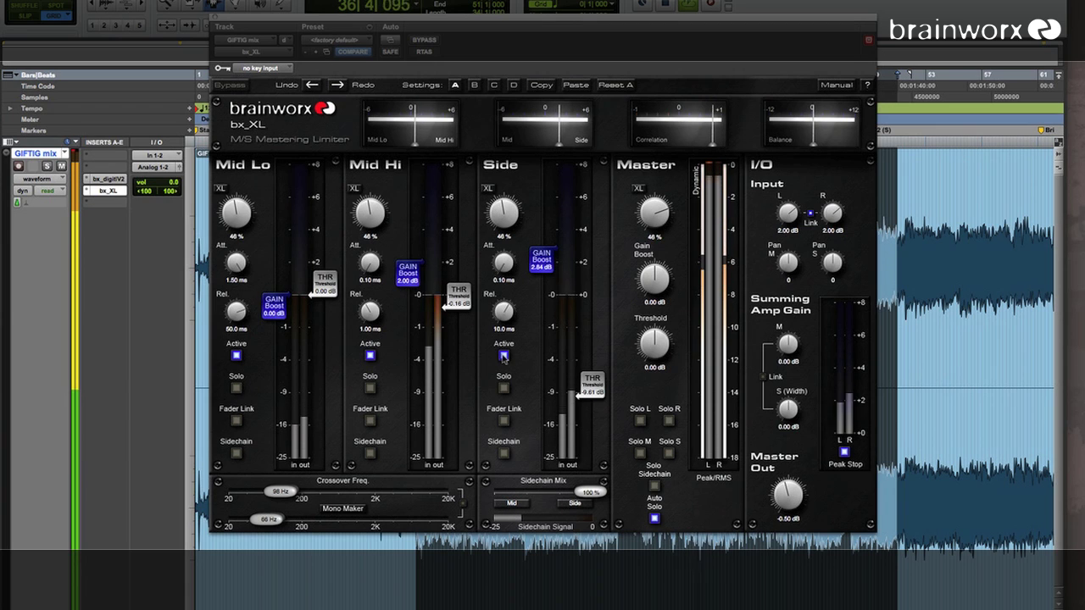
pyautogui.click(503, 356)
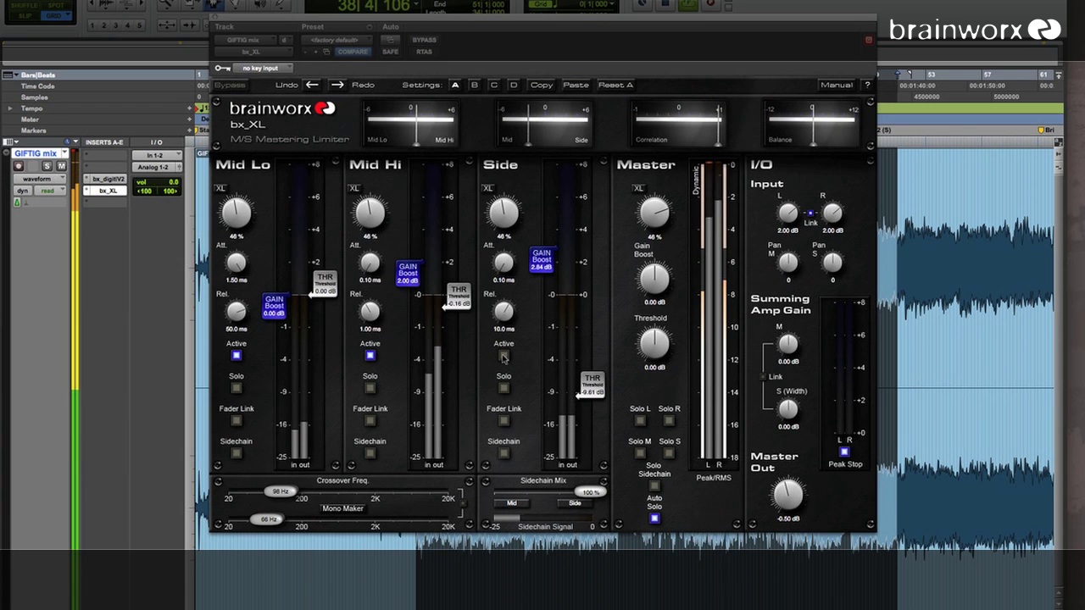
pyautogui.click(503, 356)
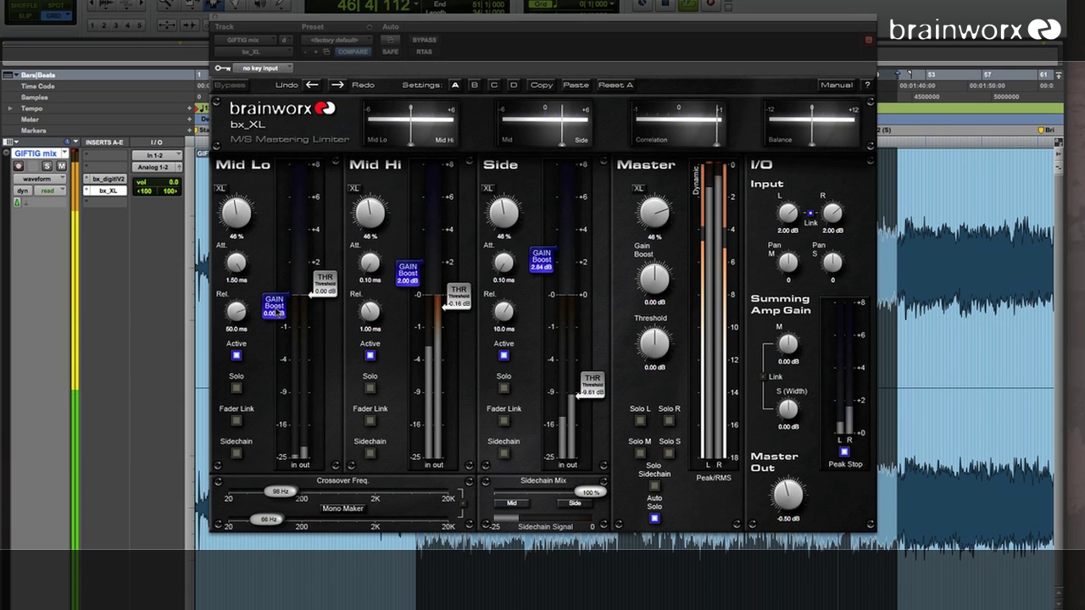
# - Set the Mid Lo band's Gain Boost to 3.12 dB and its threshold to -11.29 dB
pyautogui.moveTo(276, 312); pyautogui.dragTo(280, 261)
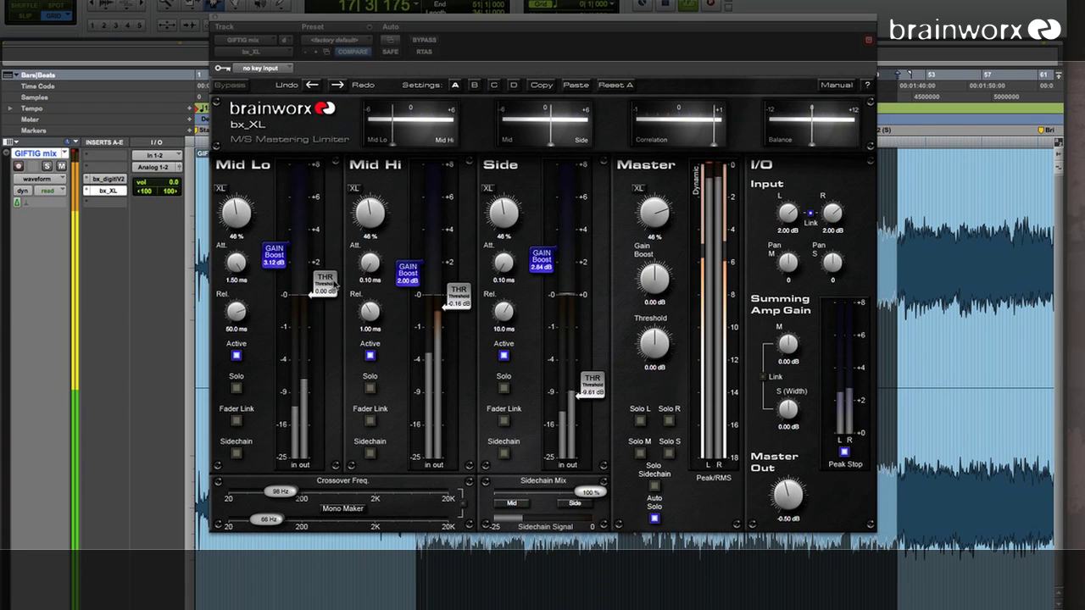
pyautogui.moveTo(333, 285); pyautogui.dragTo(329, 399)
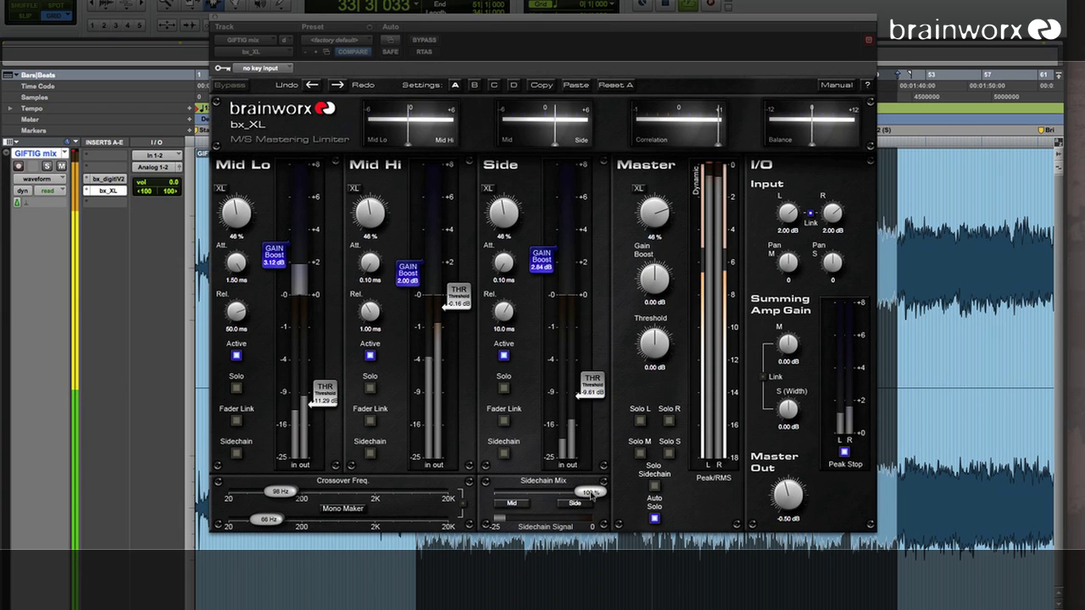
# - Set the Sidechain Mix to 65 % and enable the sidechain for the Side band
pyautogui.moveTo(591, 495); pyautogui.dragTo(557, 502)
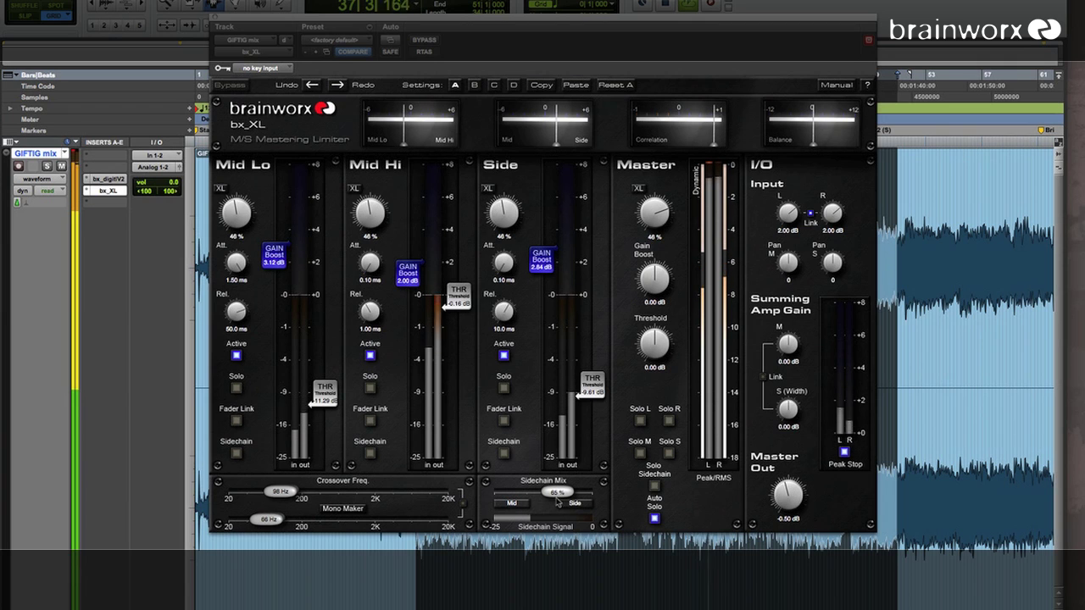
pyautogui.click(503, 454)
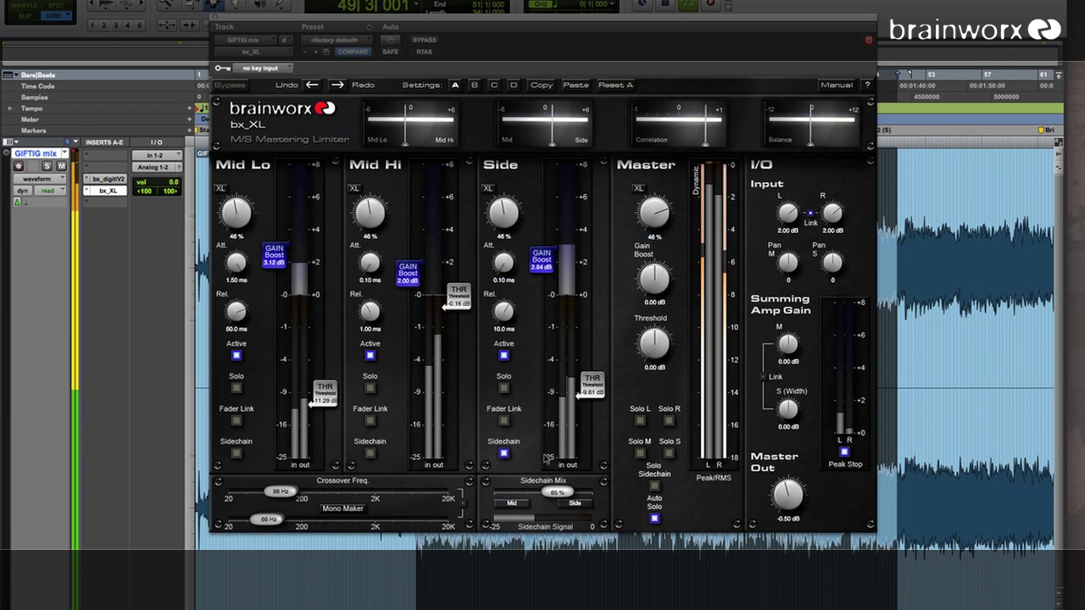
# - Enable Fader Link for the Side and Mid Lo bands and bypass the bx_XL effect to compare the sound
pyautogui.click(504, 421)
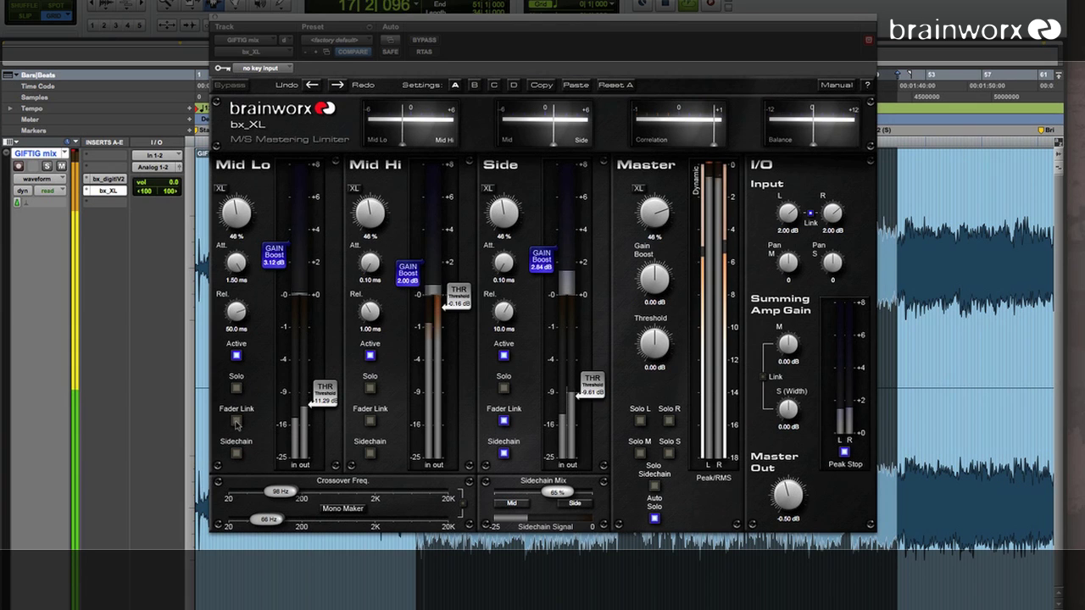
pyautogui.click(237, 421)
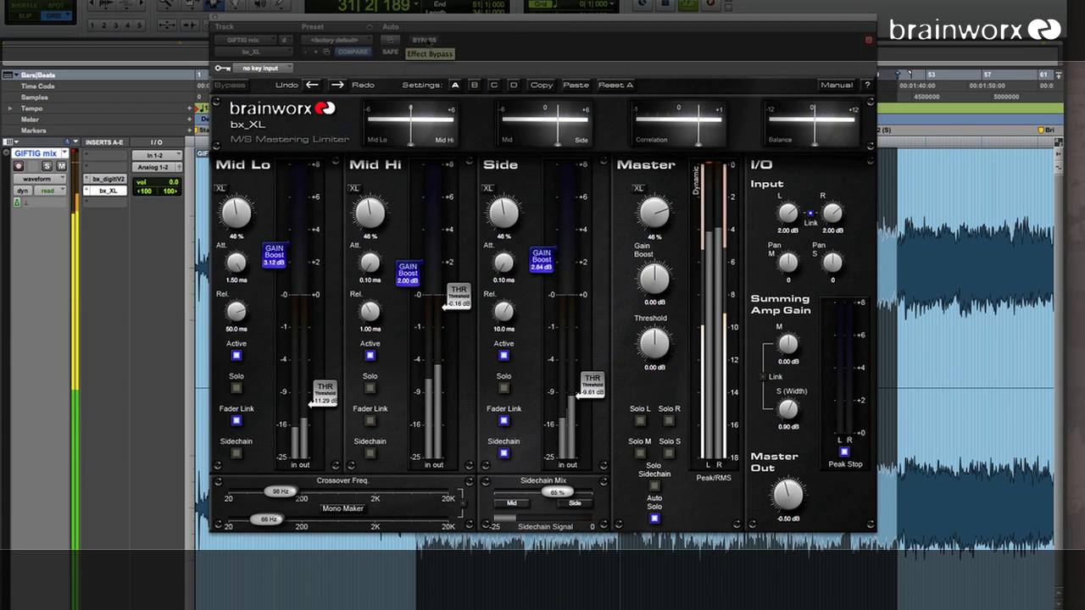
pyautogui.click(428, 41)
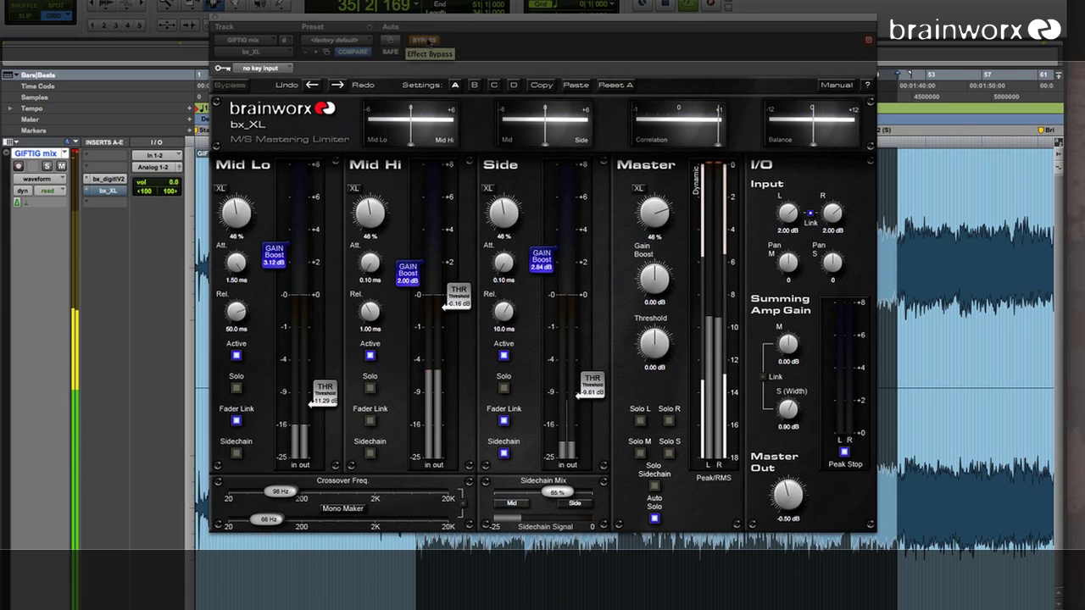
# - Toggle the bx_XL effect bypass to compare the sound, leave the effect active, and restart playback of the mix
pyautogui.click(425, 40)
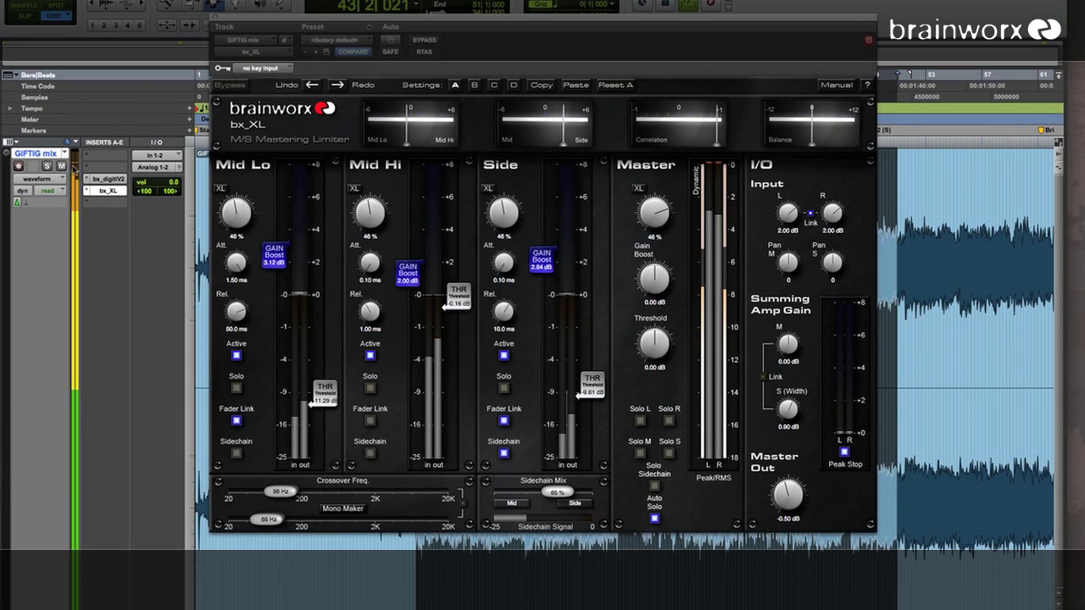
pyautogui.click(424, 40)
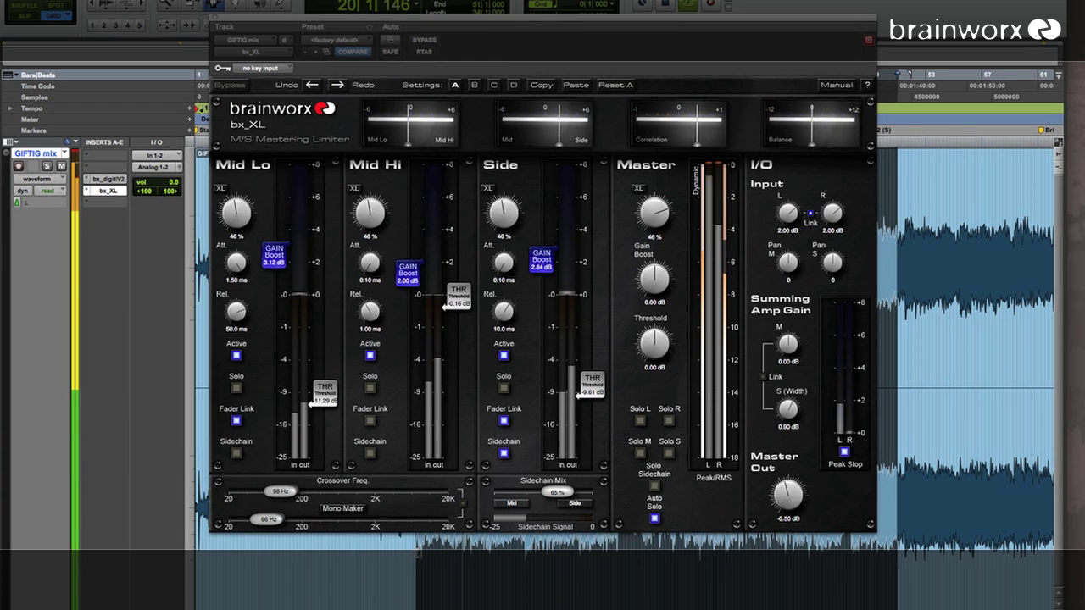
pyautogui.press('space')
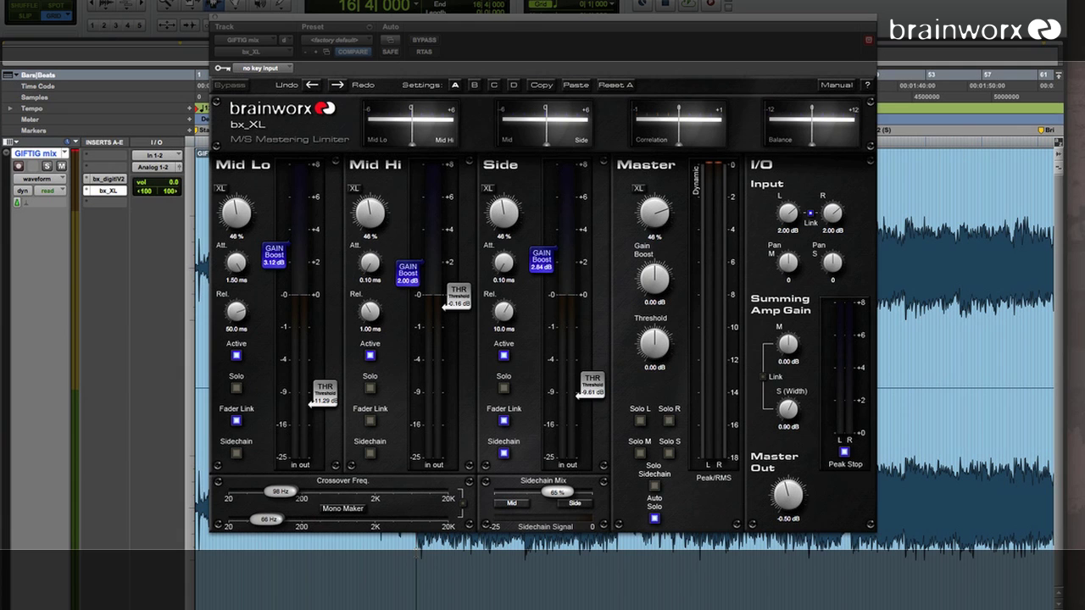
pyautogui.press('space')
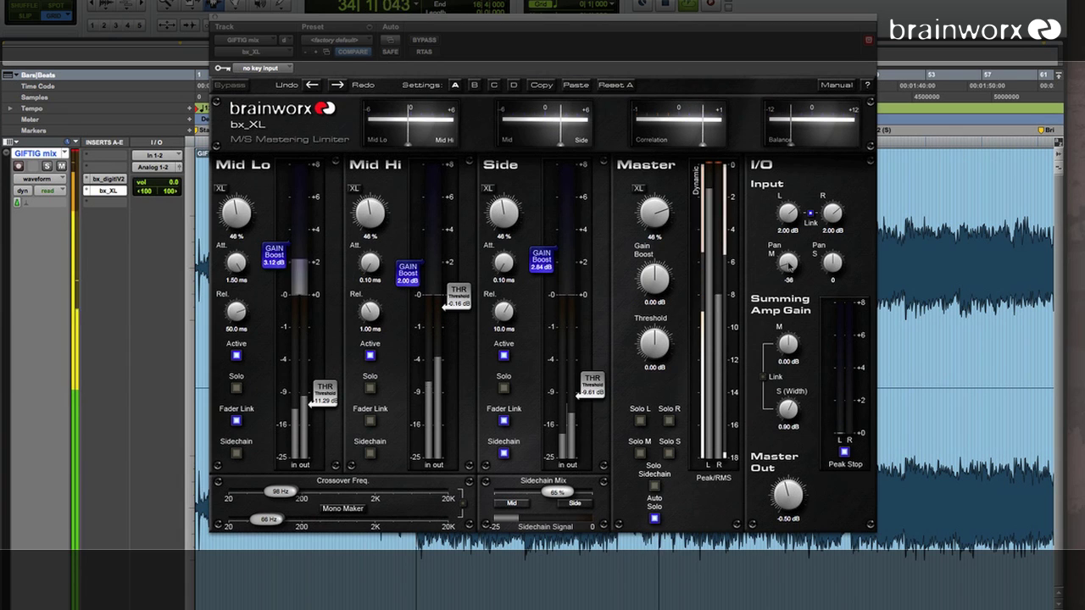
# - Sweep the Mid input pan from -36 to 40 during playback, then reset the Mid and Side pans to 0
pyautogui.scroll(5, 788, 264)
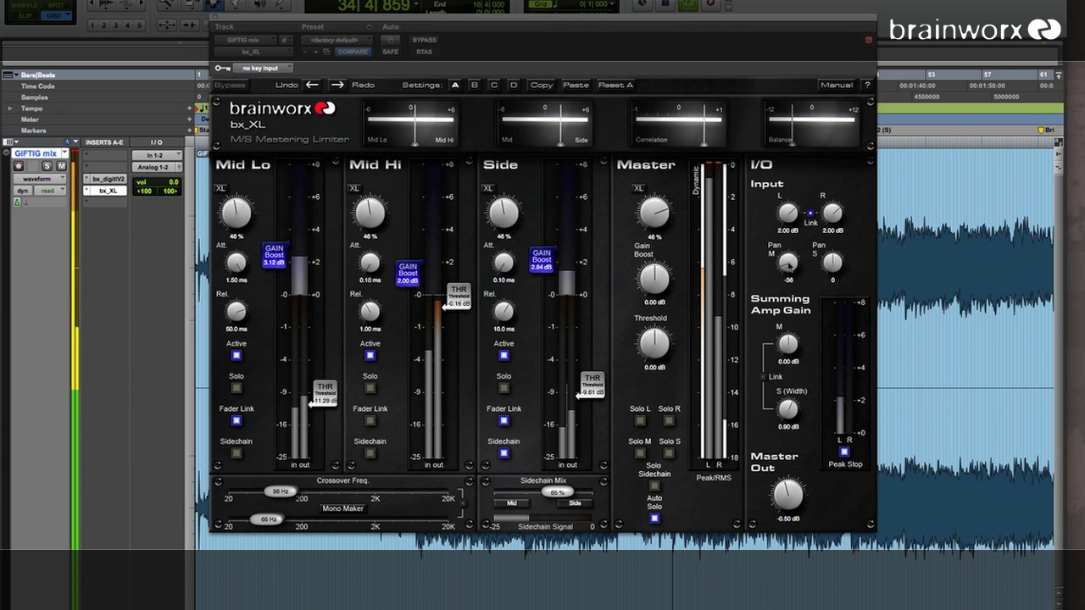
pyautogui.scroll(10, 789, 264)
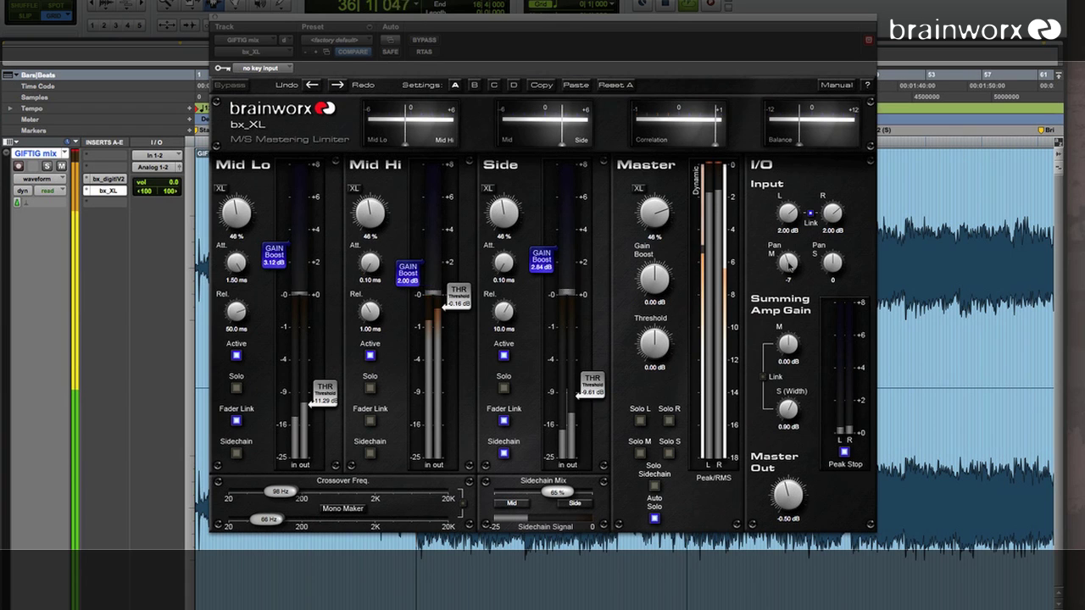
pyautogui.scroll(10, 789, 264)
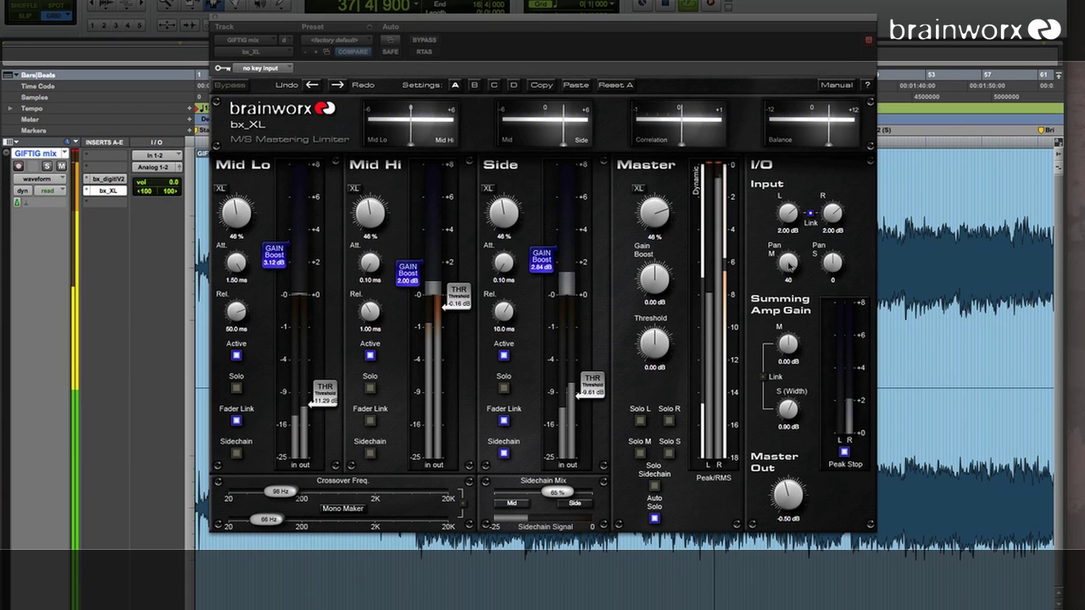
pyautogui.keyDown('alt'); pyautogui.click(788, 264); pyautogui.keyUp('alt')
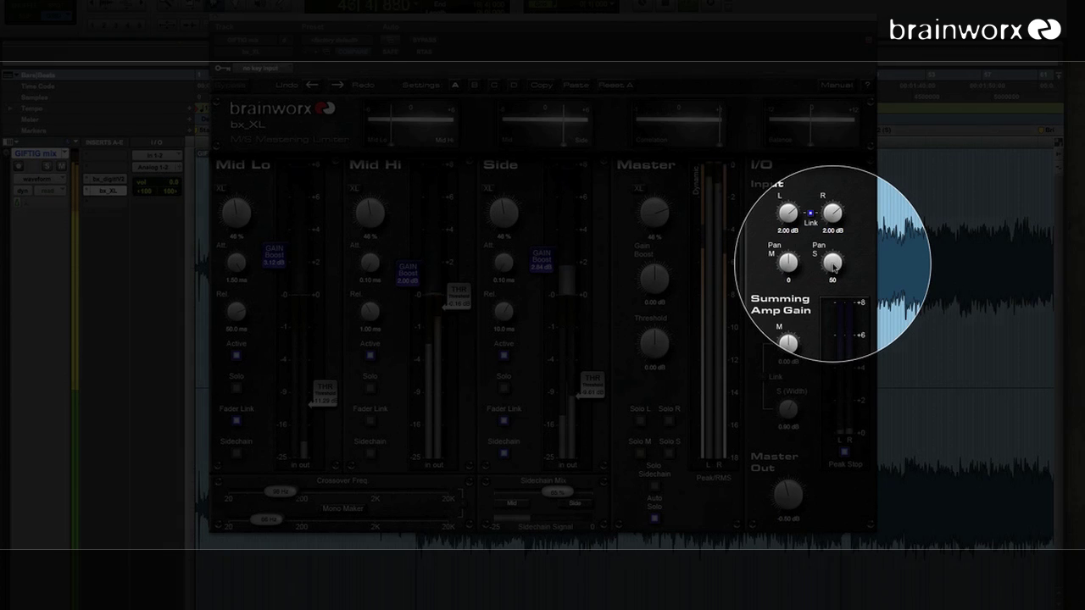
pyautogui.keyDown('alt'); pyautogui.click(834, 266); pyautogui.keyUp('alt')
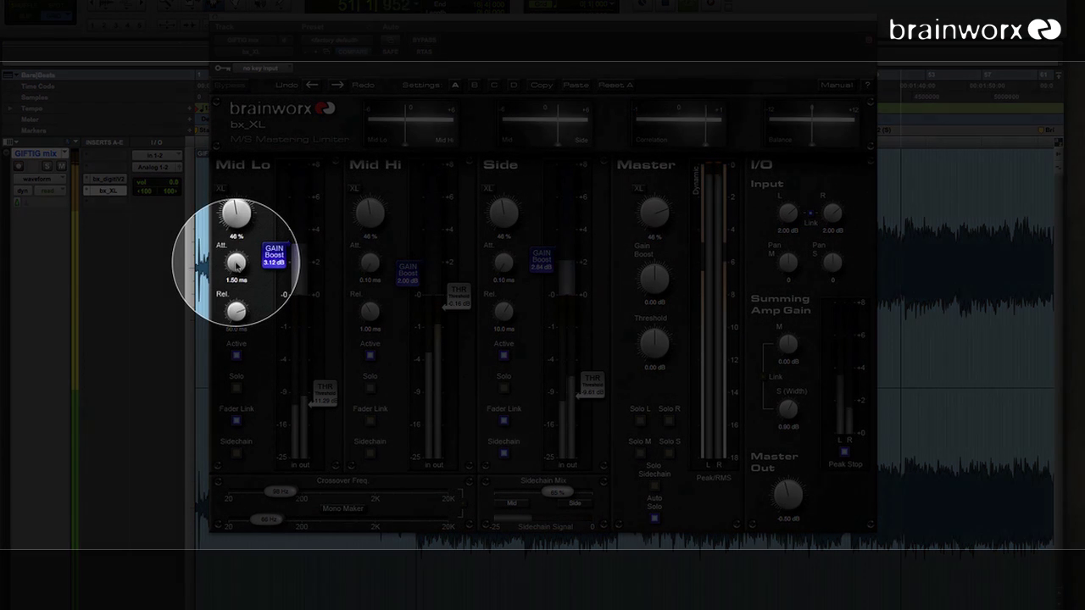
# - Set the Mid Lo band's attack time to 0.52 ms
pyautogui.moveTo(236, 264); pyautogui.dragTo(236, 266)
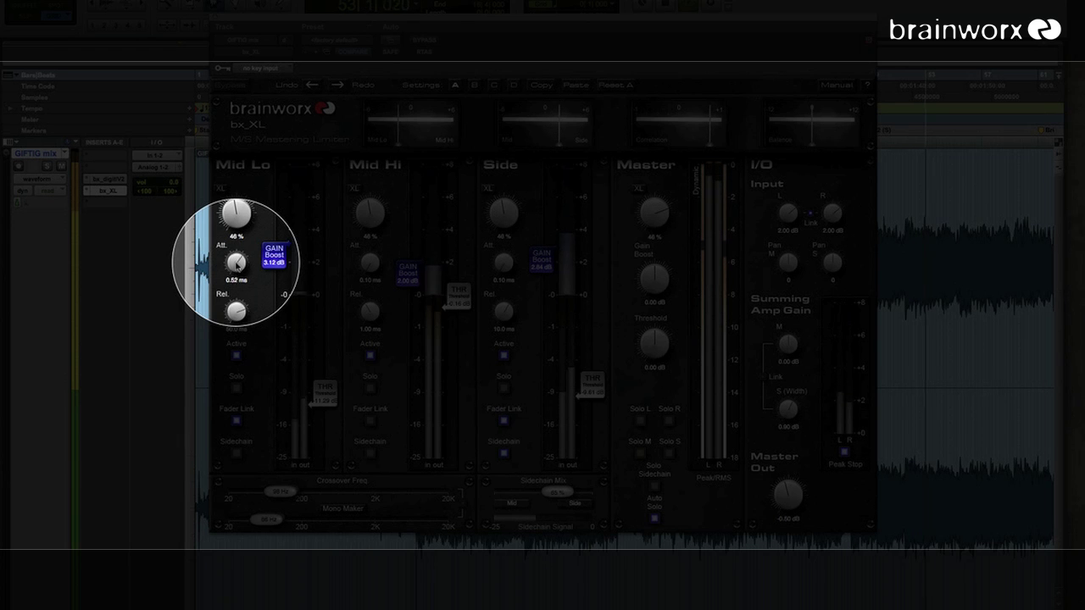